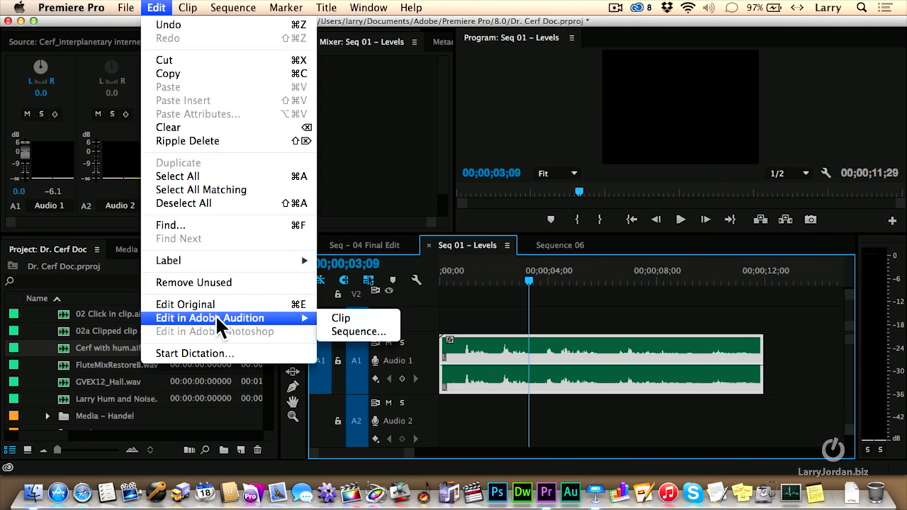
Step: Open the selected humming clip in Adobe Audition and apply the DeHummer effect at 60 Hz with 2 harmonics
left_click(362, 317)
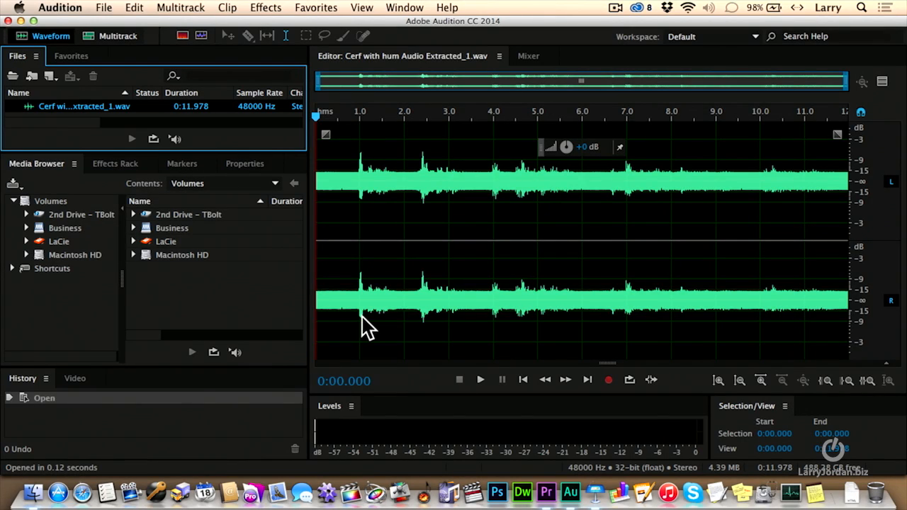
left_click(266, 8)
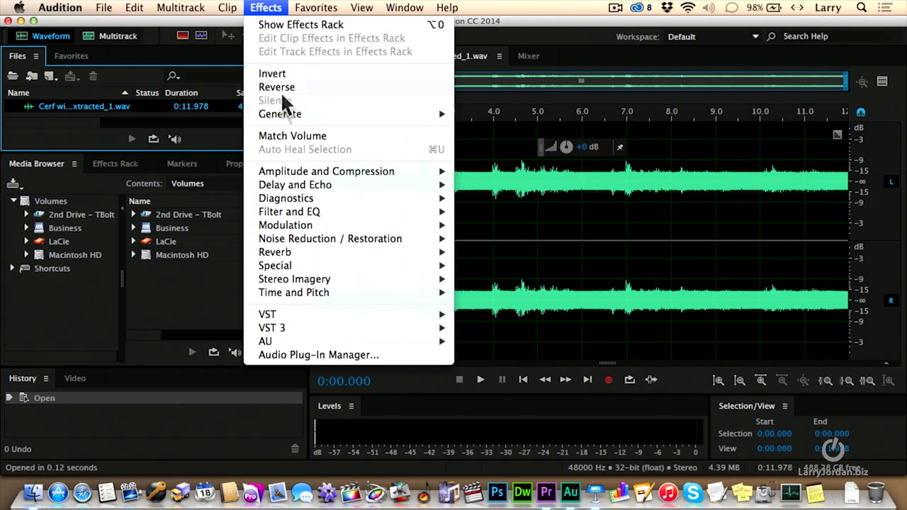
mouse_move(300, 241)
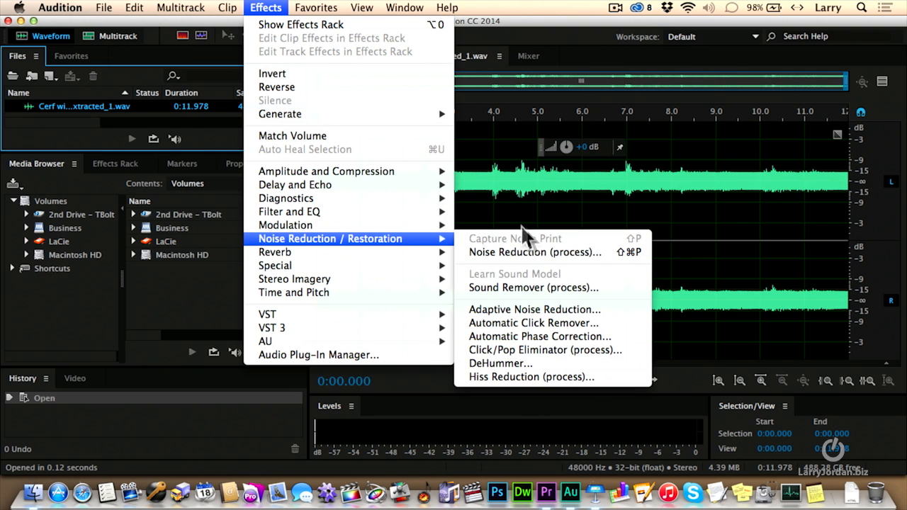
left_click(537, 358)
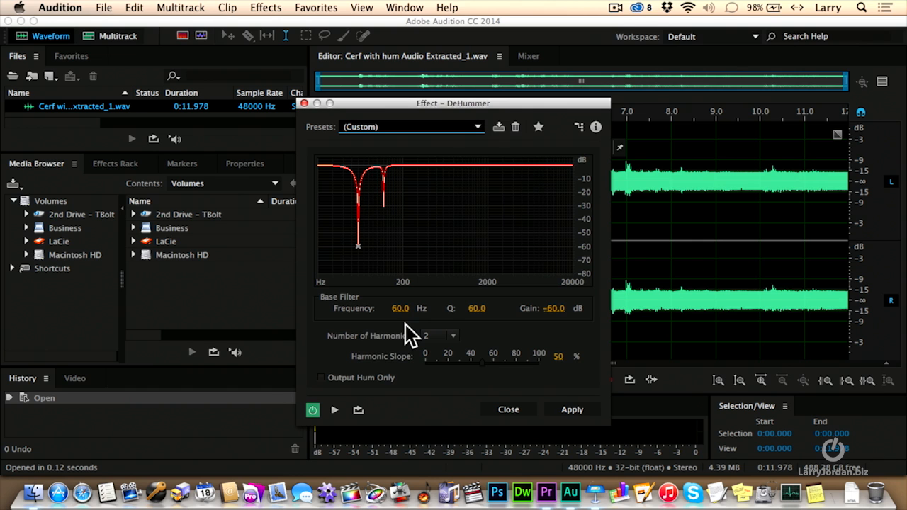
left_click(435, 336)
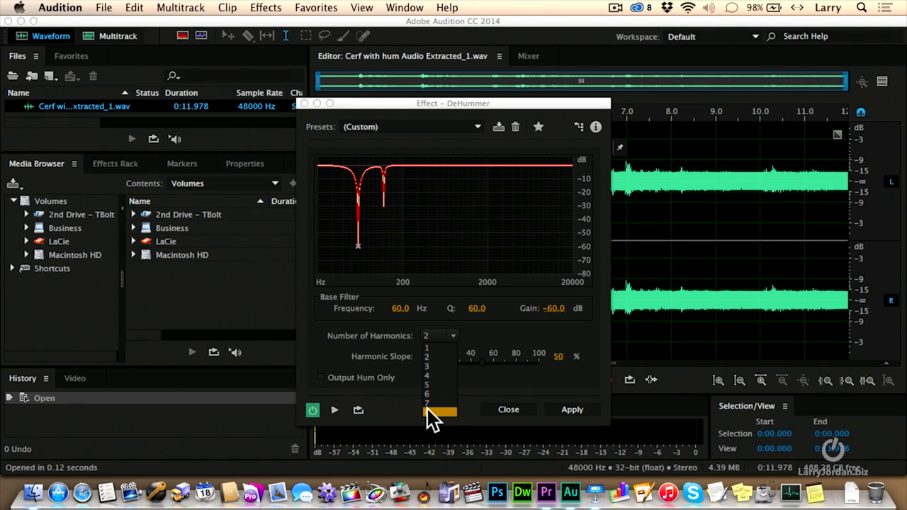
left_click(434, 357)
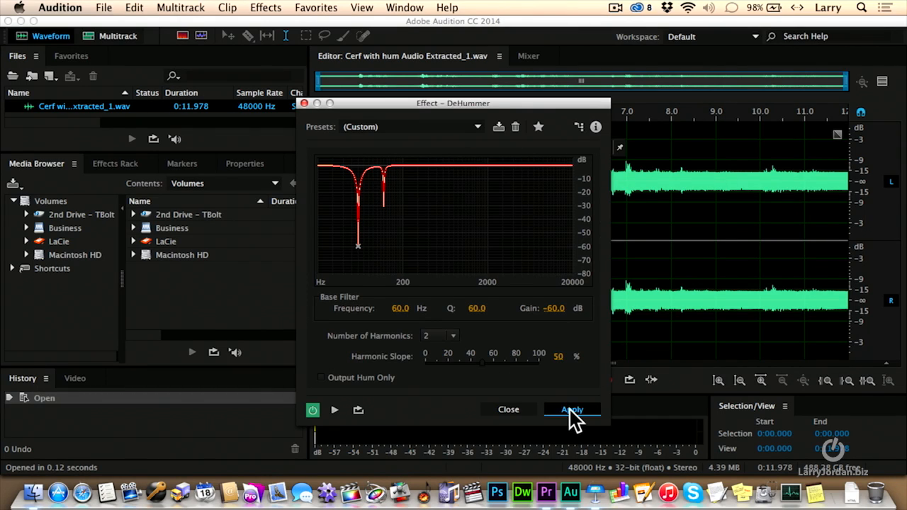
left_click(571, 410)
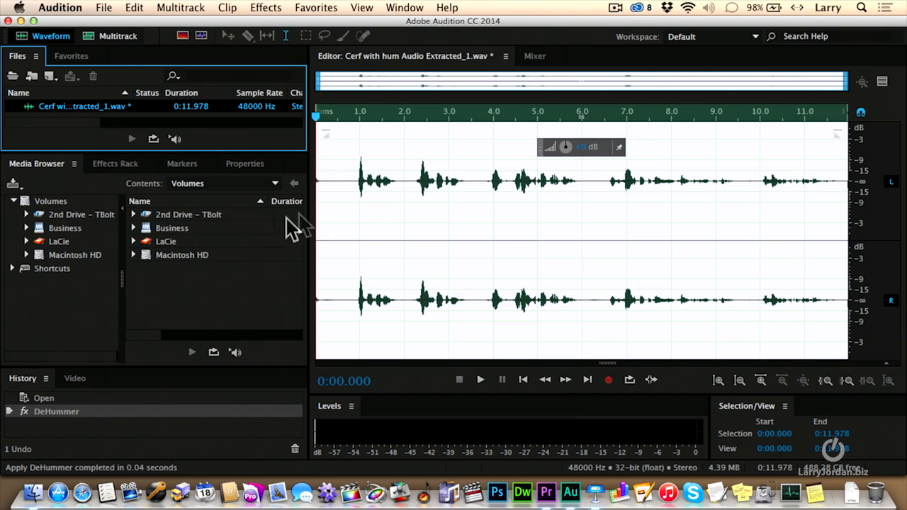
Step: Play the dehummed audio from near its beginning to check it, and save the file
left_click(335, 196)
key("space")
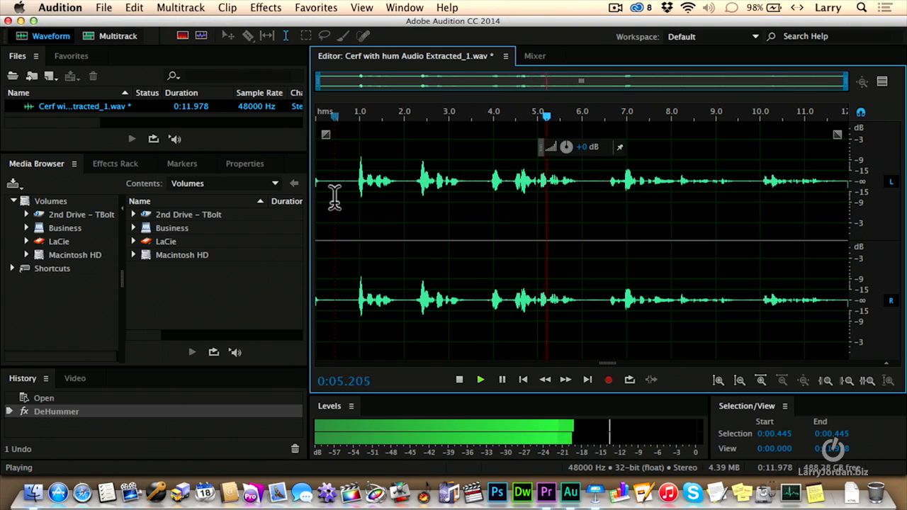
key("space")
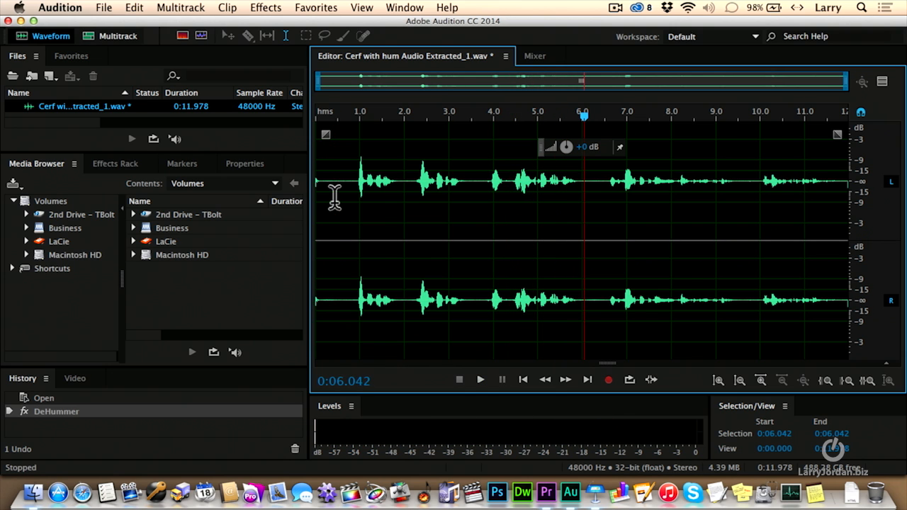
key("super+s")
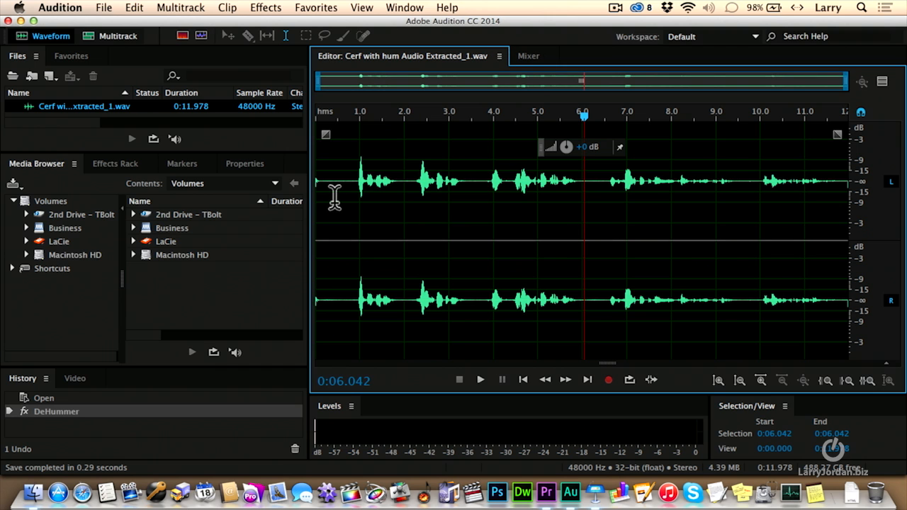
Step: Return to Premiere Pro and play the updated clip in the Seq 01 – Levels timeline
key("super+Tab")
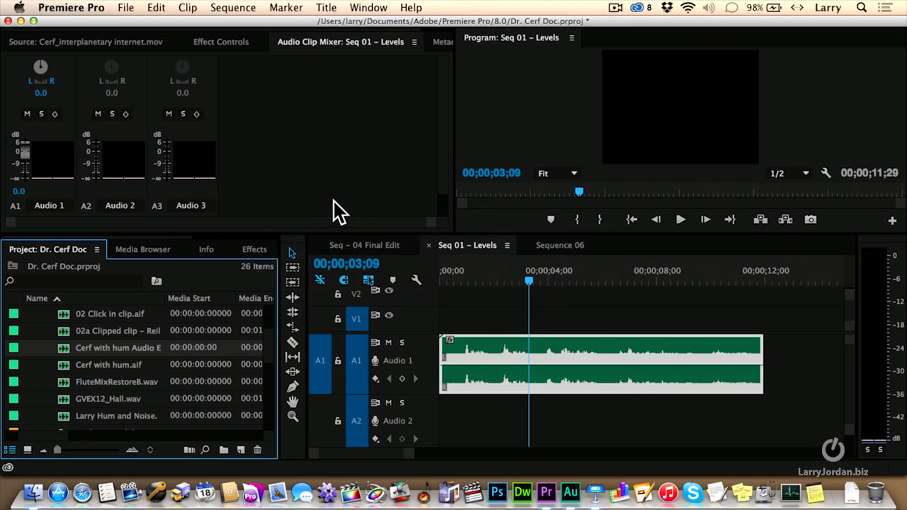
left_click(450, 281)
key("space")
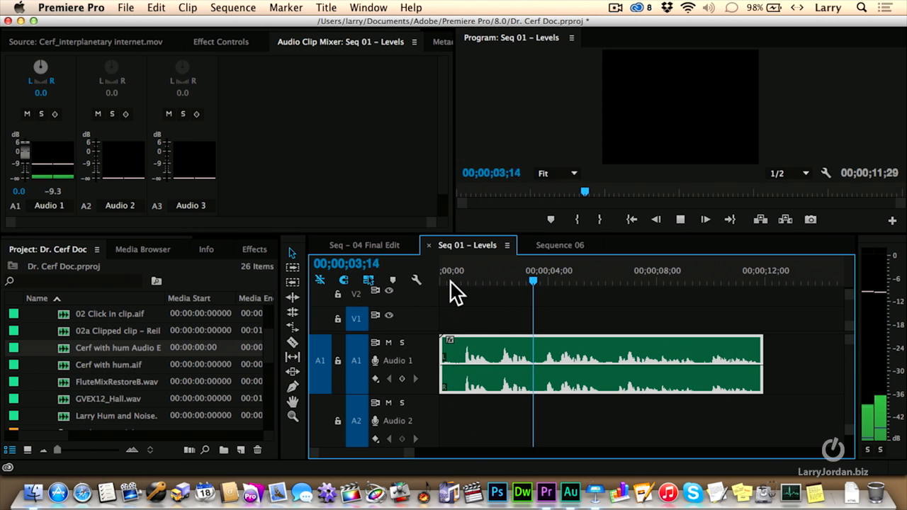
key("space")
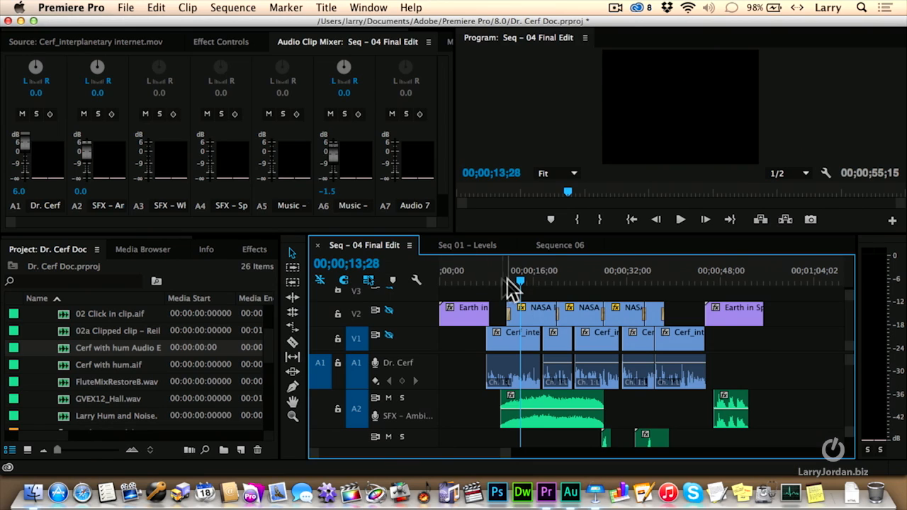
Step: Reduce the track heights in the Seq – 04 Final Edit timeline and place the playhead at 00;00;09;21
scroll(701, 368, "down", 5)
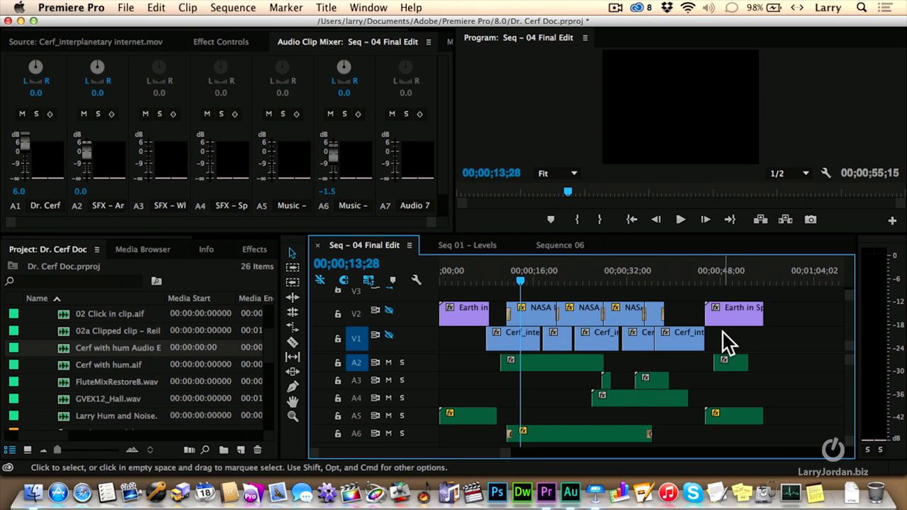
key("alt+equal")
key("alt+minus")
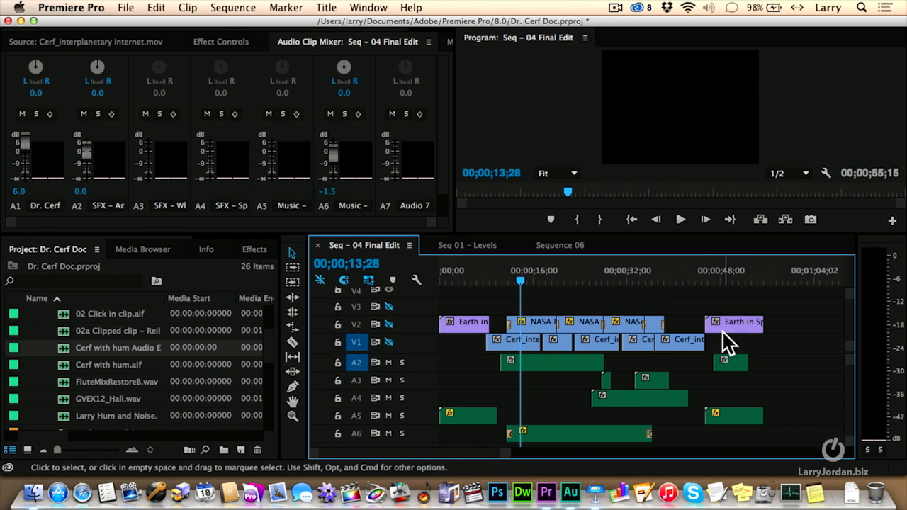
left_click(495, 283)
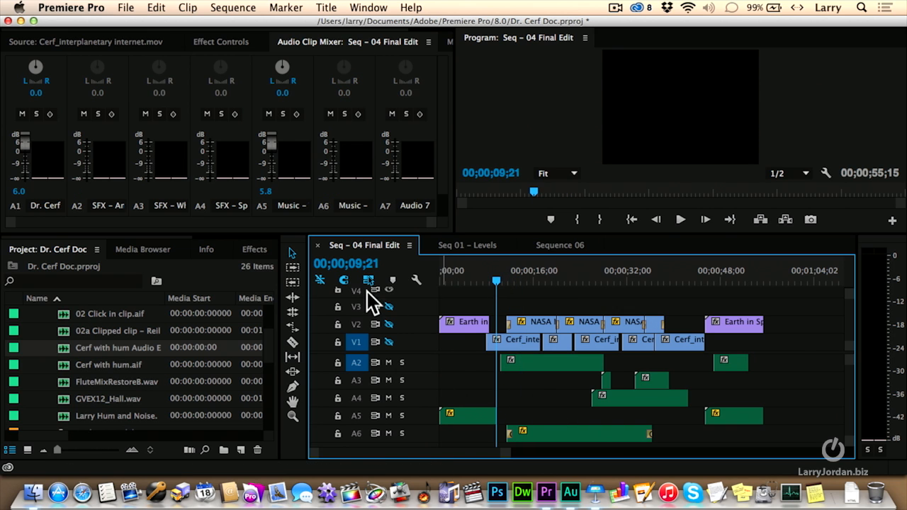
Step: Send the entire sequence to Adobe Audition under the name Semi-Final Mix, with preview video, rendered clip effects and volume keyframes
left_click(156, 7)
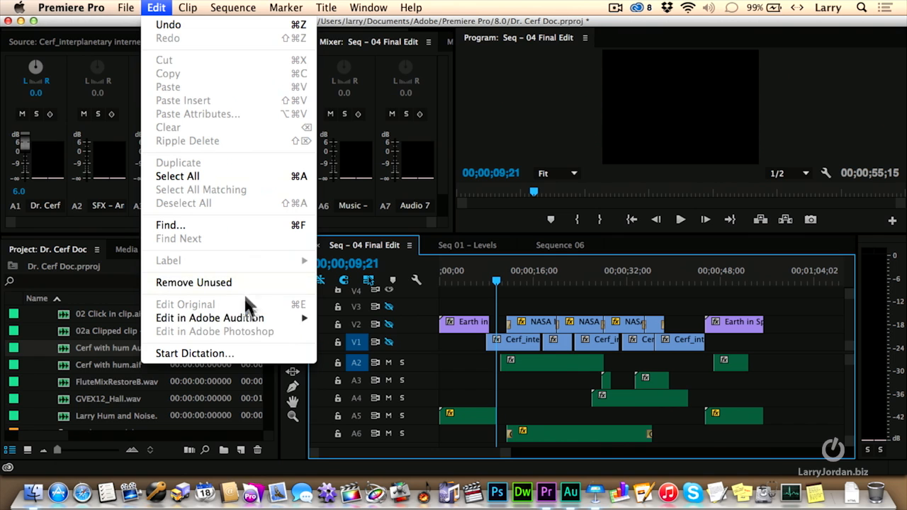
mouse_move(252, 316)
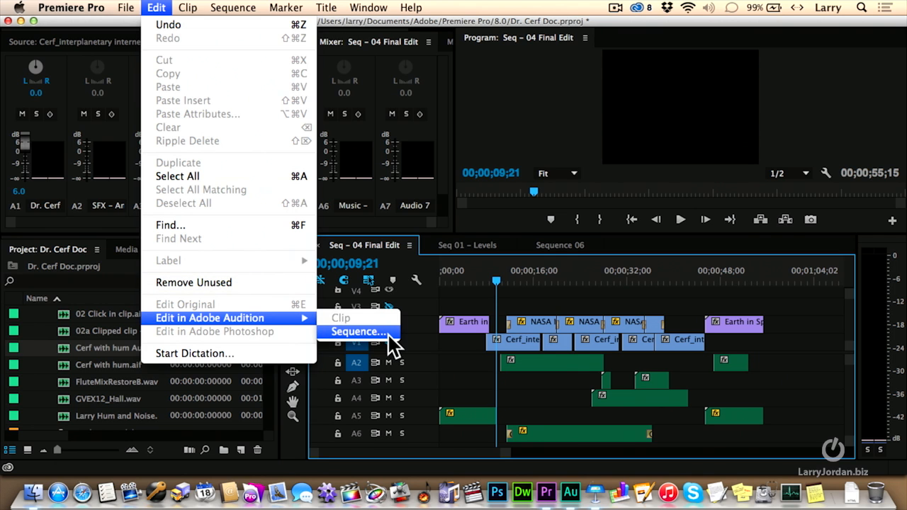
left_click(358, 331)
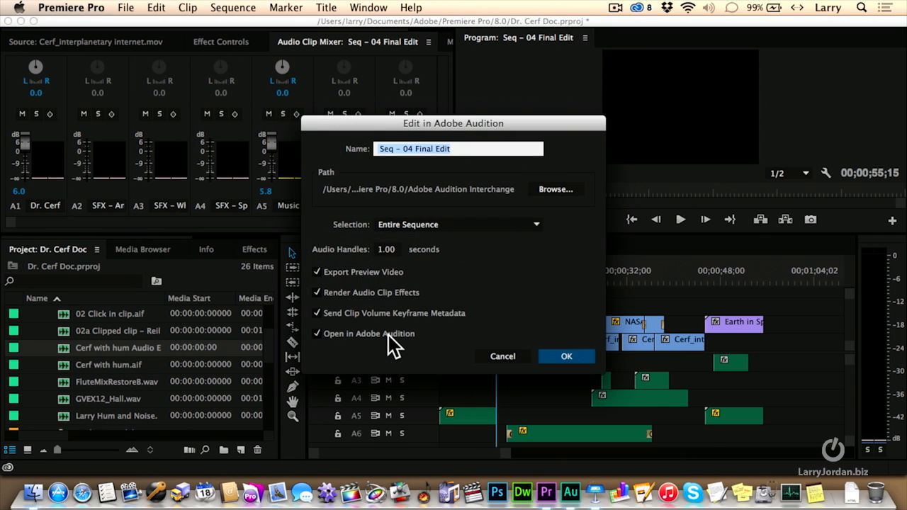
type("Semi-Final Mix")
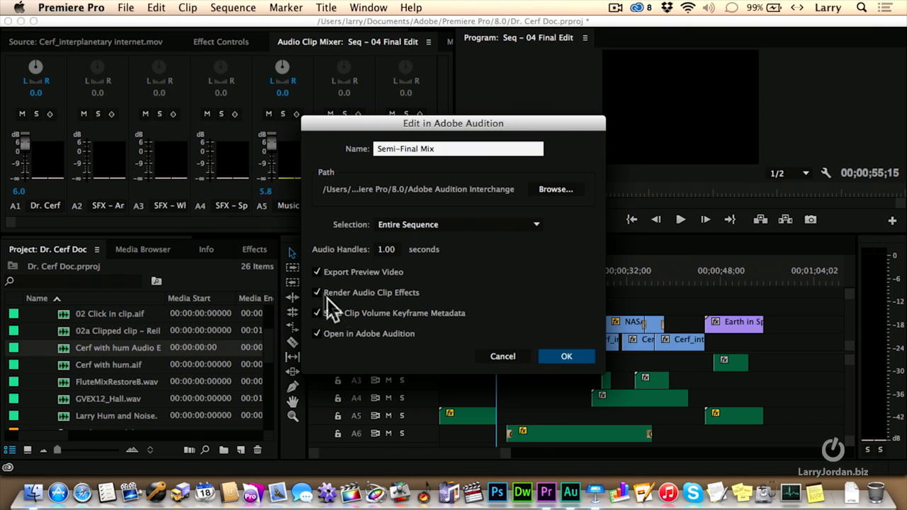
left_click(562, 354)
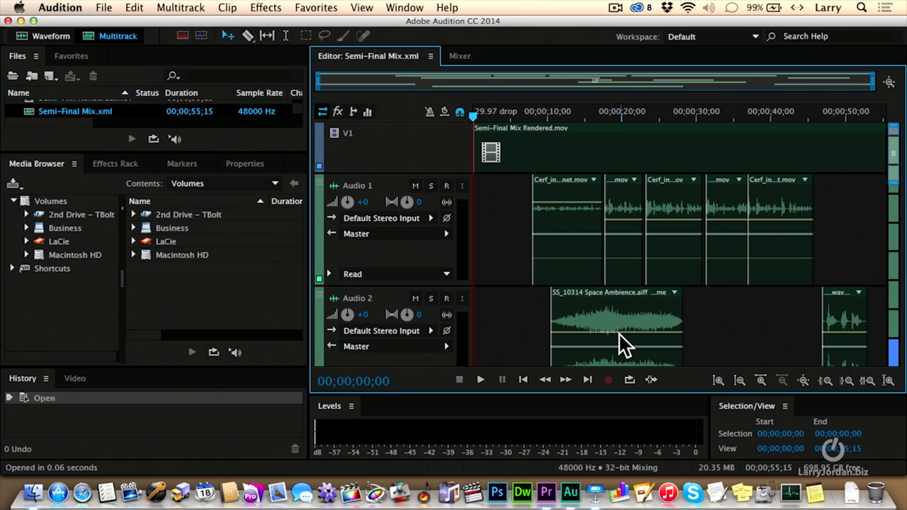
Step: Export the multitrack session to Premiere Pro as a stereo mixdown and copy it to a new audio track in the active sequence
left_click(888, 83)
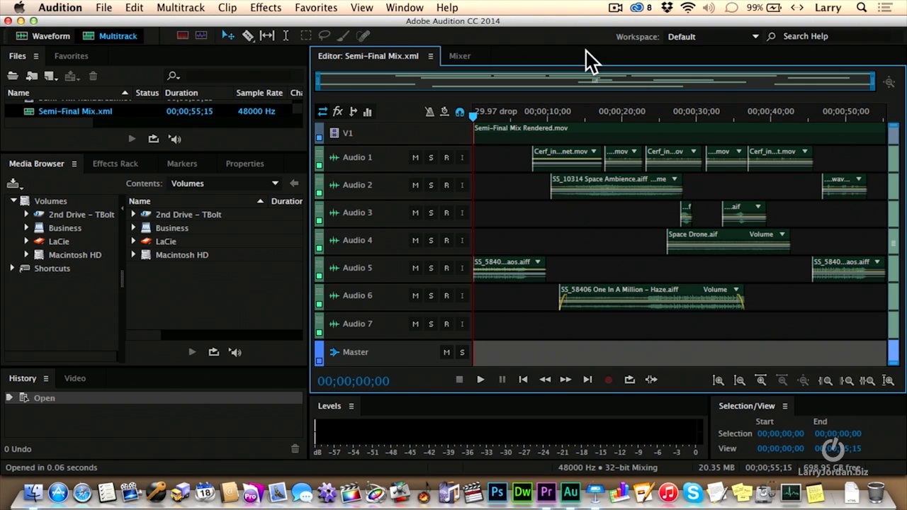
left_click(133, 8)
mouse_move(167, 8)
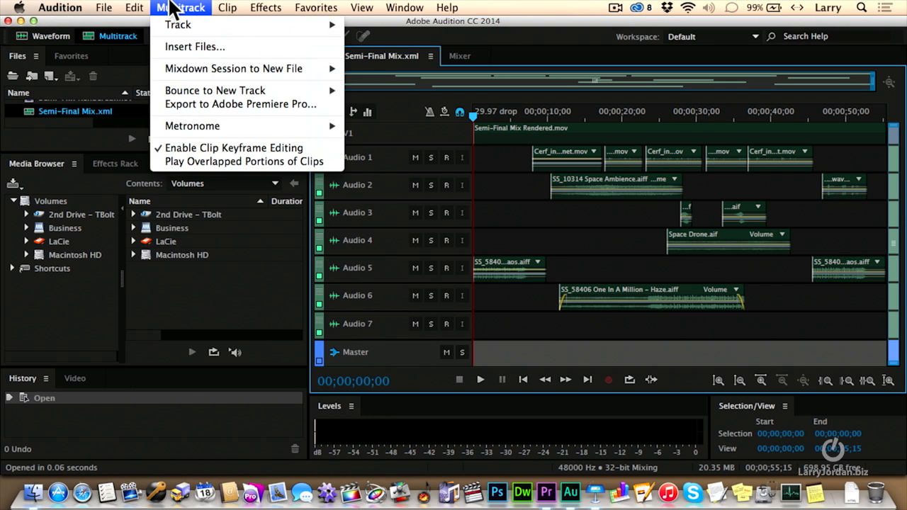
left_click(197, 105)
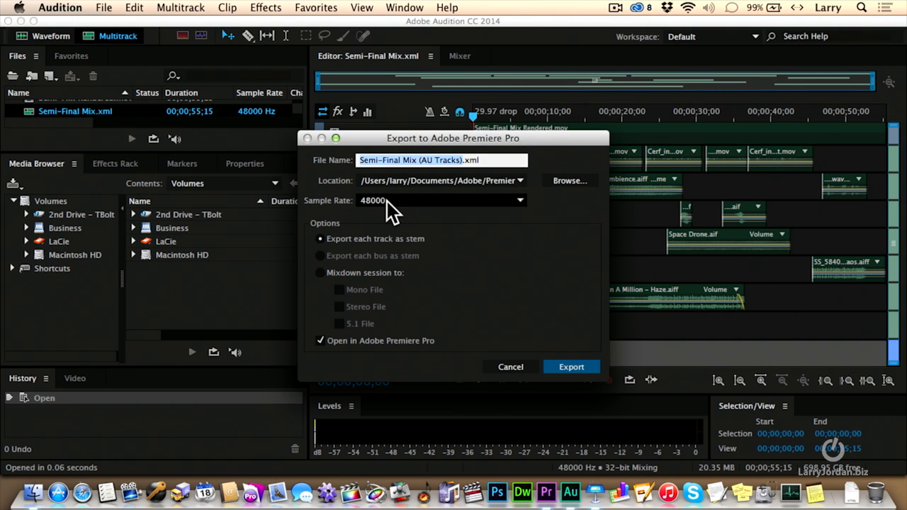
left_click(364, 240)
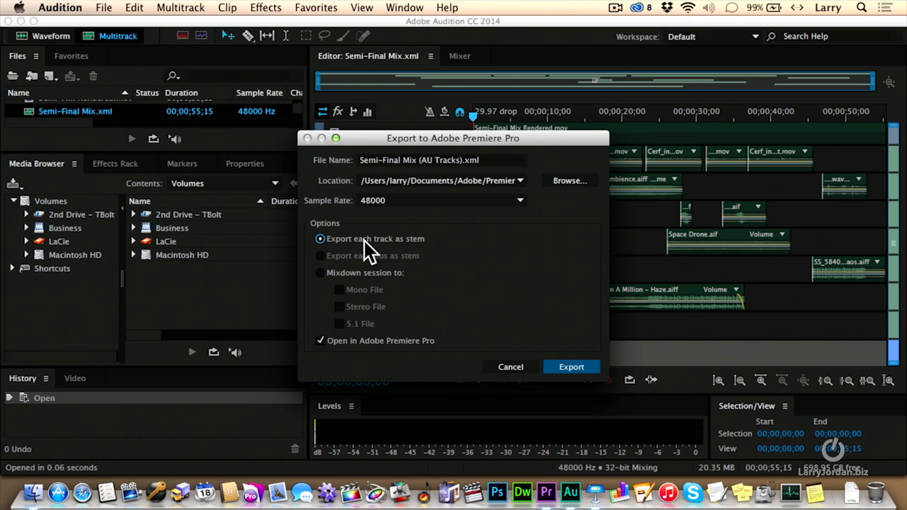
left_click(354, 274)
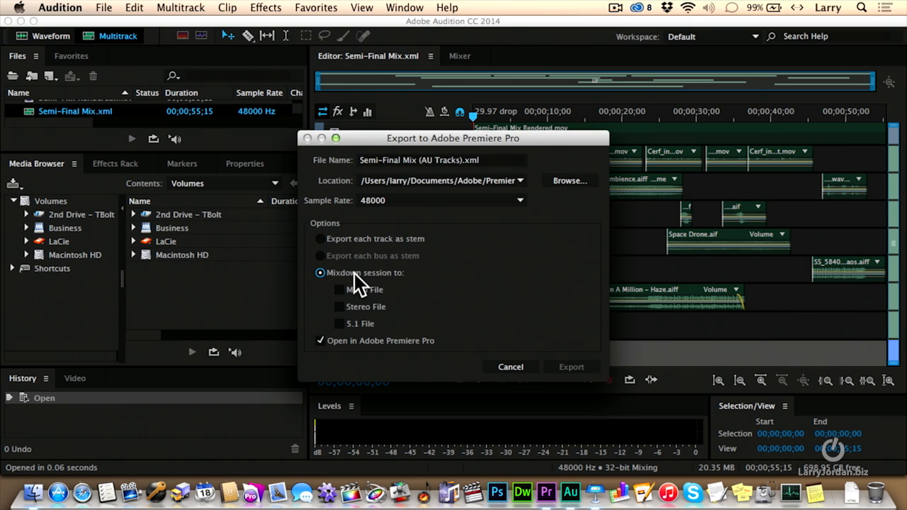
left_click(368, 307)
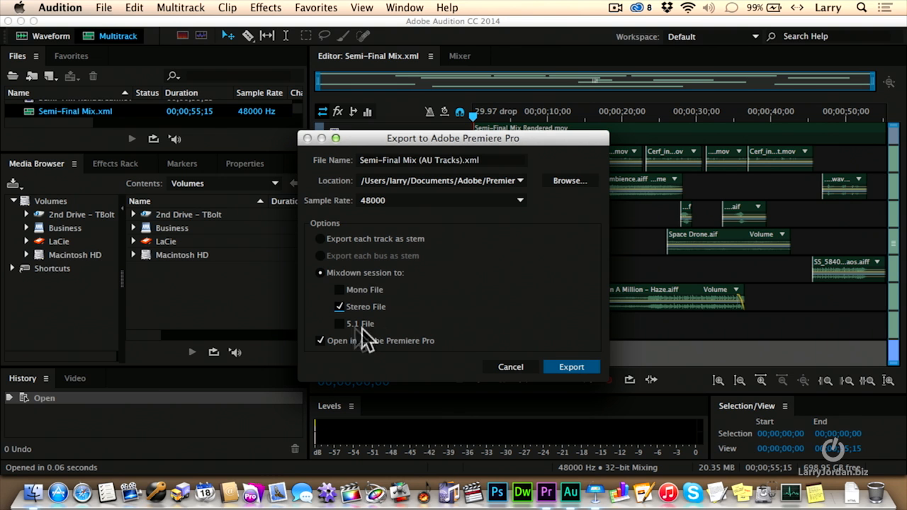
left_click(568, 368)
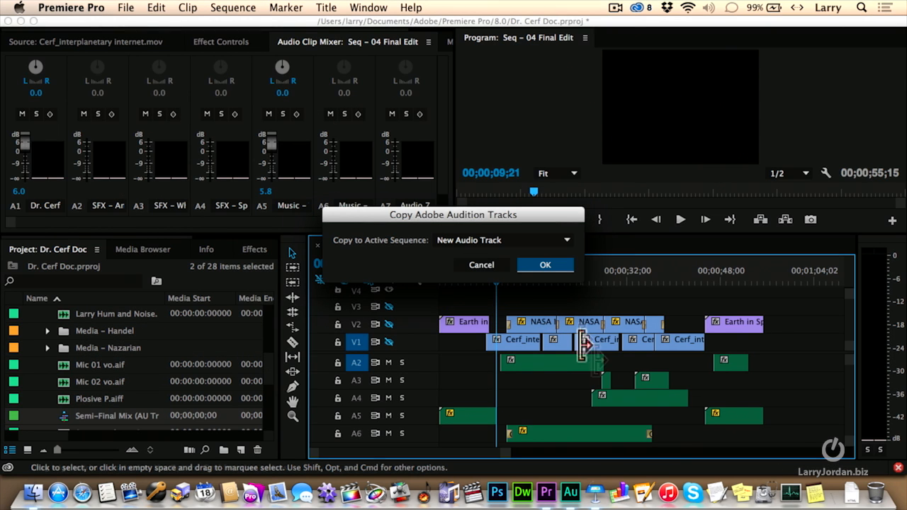
left_click(535, 267)
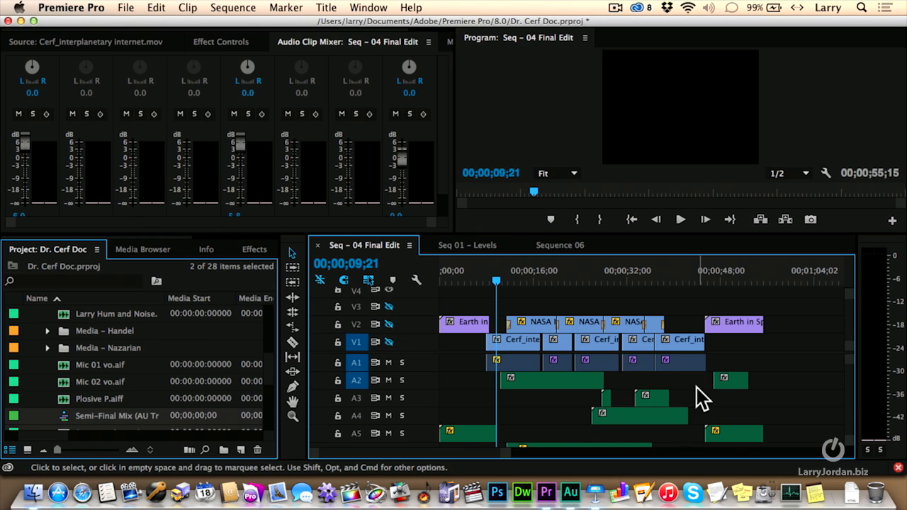
Step: Mute the original audio tracks A1 through A7, leaving only the mixdown track A8 audible
scroll(697, 400, "down", 3)
scroll(697, 400, "down", 1)
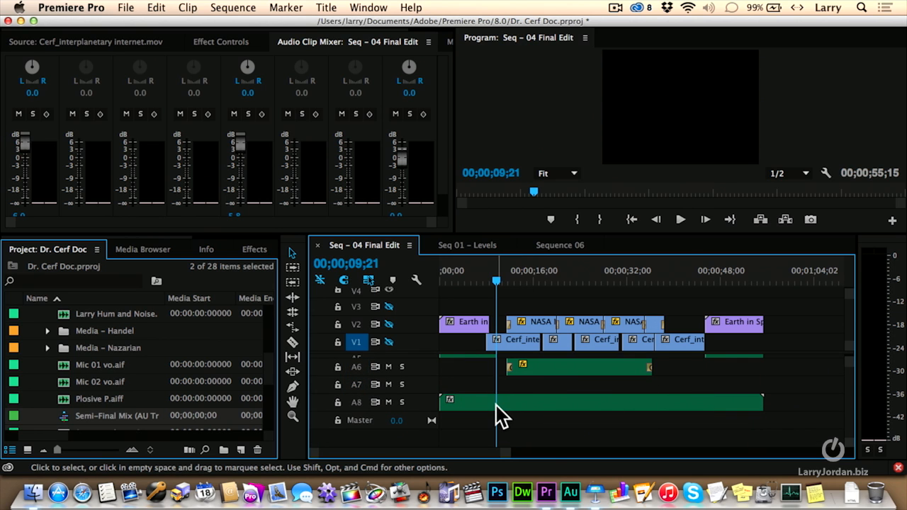
left_click(389, 384)
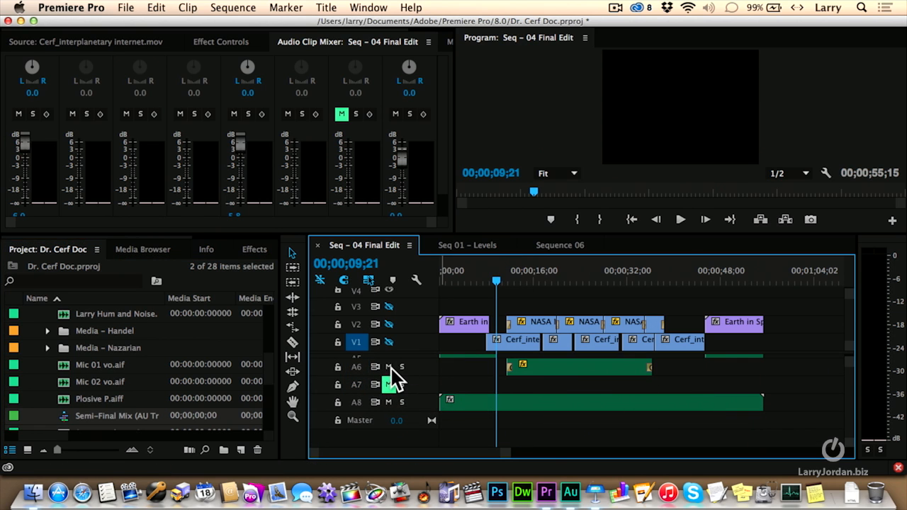
left_click(388, 366)
scroll(390, 367, "up", 1)
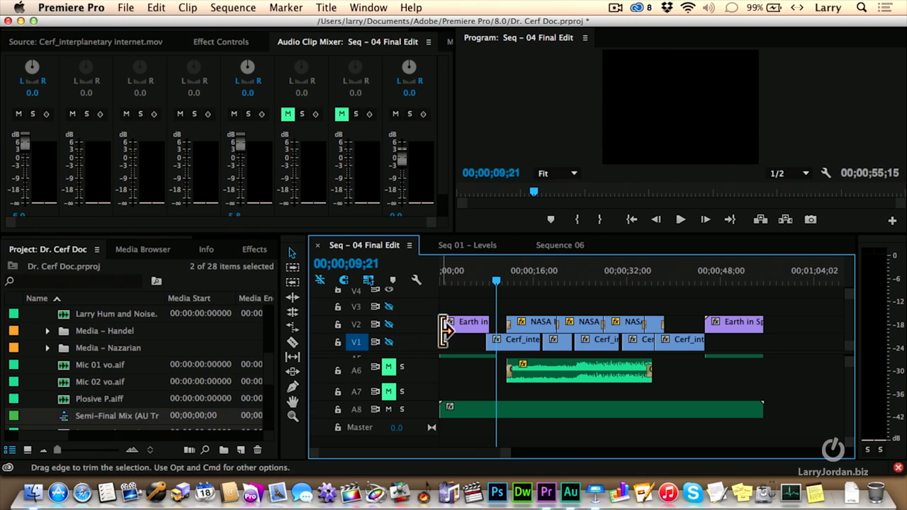
scroll(435, 371, "up", 2)
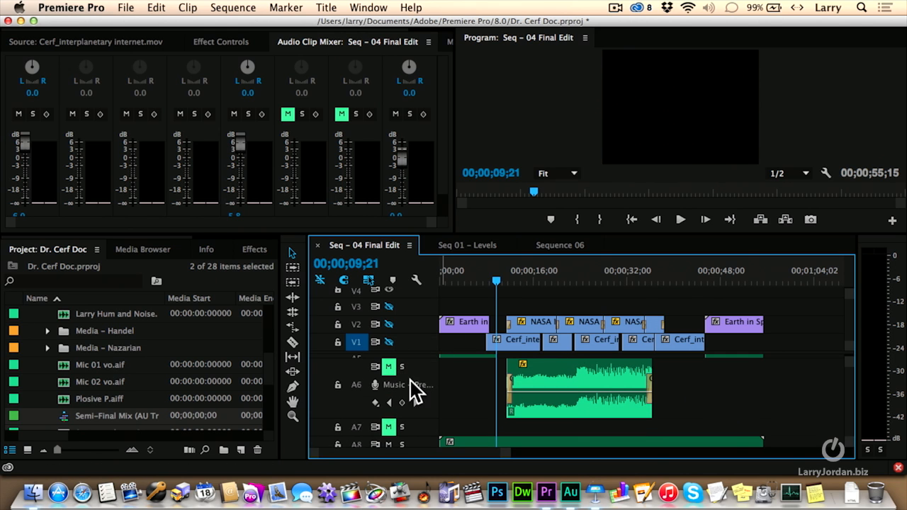
scroll(451, 385, "down", 3)
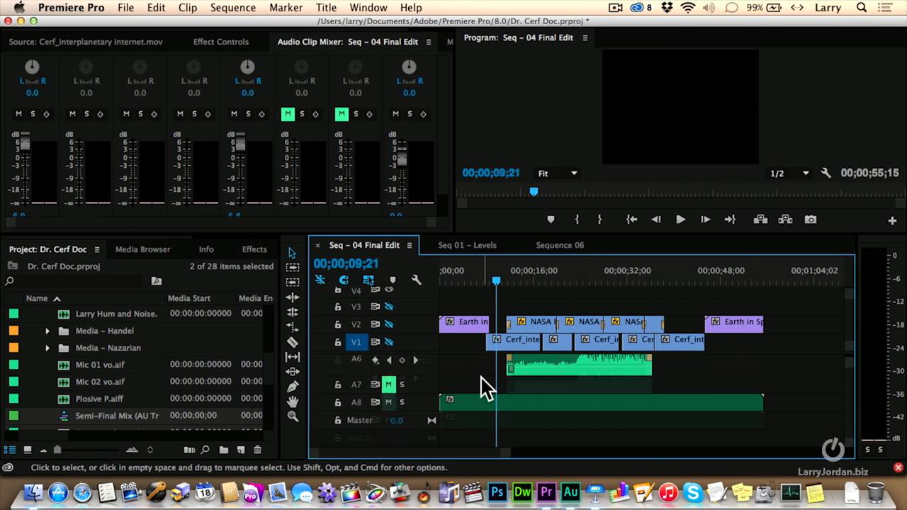
scroll(485, 385, "up", 3)
left_click(388, 363)
left_click(388, 381)
left_click(388, 398)
left_click(388, 415)
left_click(388, 433)
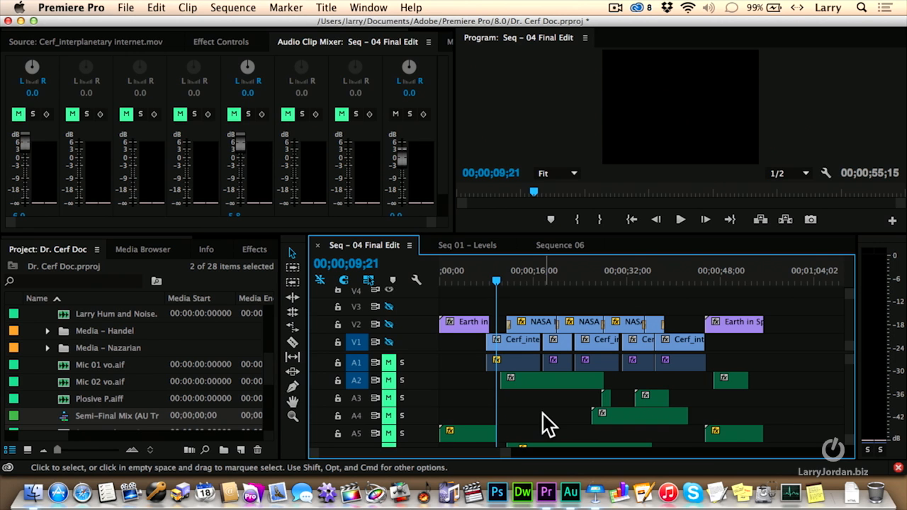
Step: Play the sequence from its start to check the mixdown, and reset the clipping indicators on the audio meters
key("Home")
key("space")
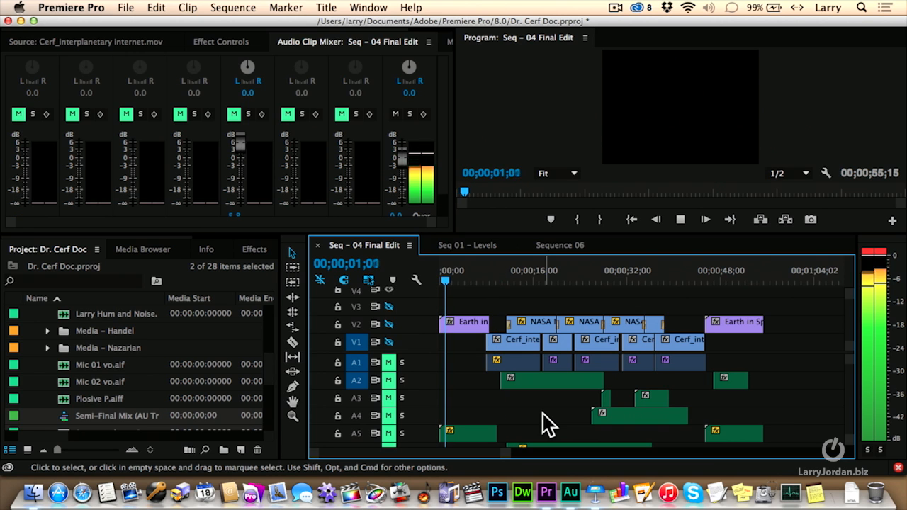
left_click(867, 252)
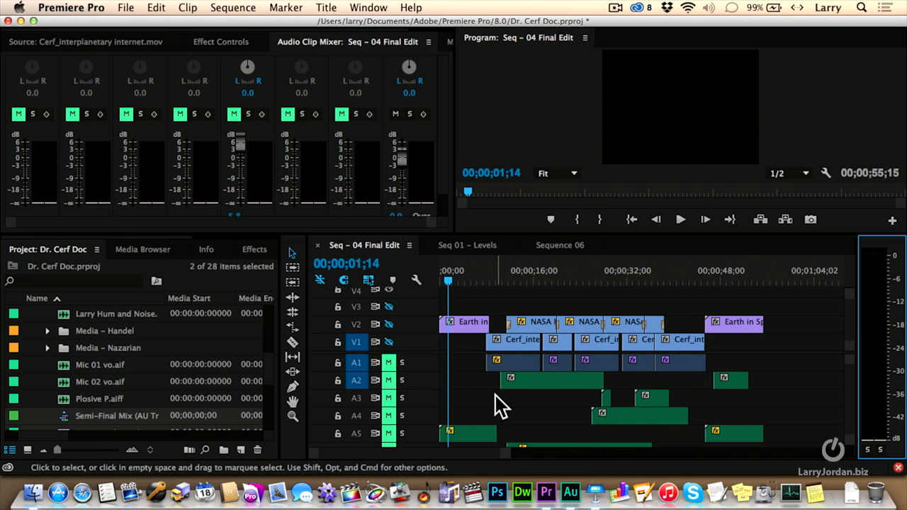
left_click(850, 389)
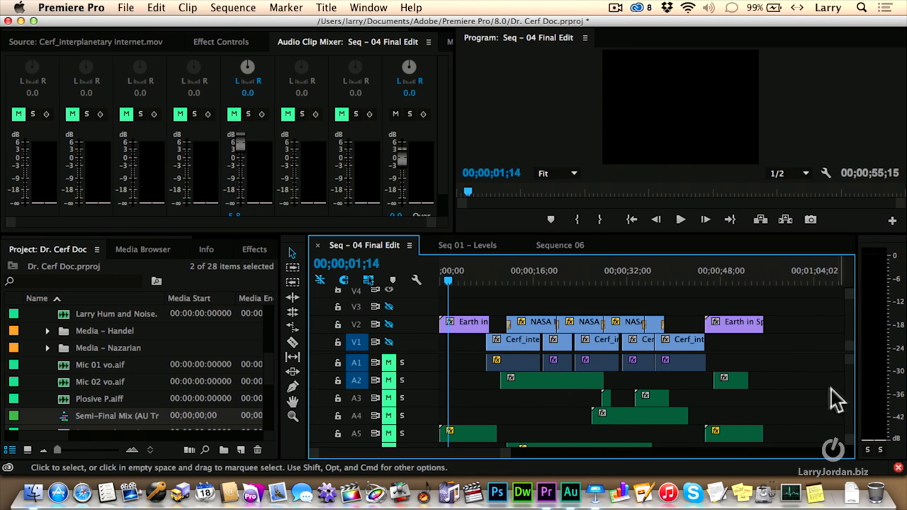